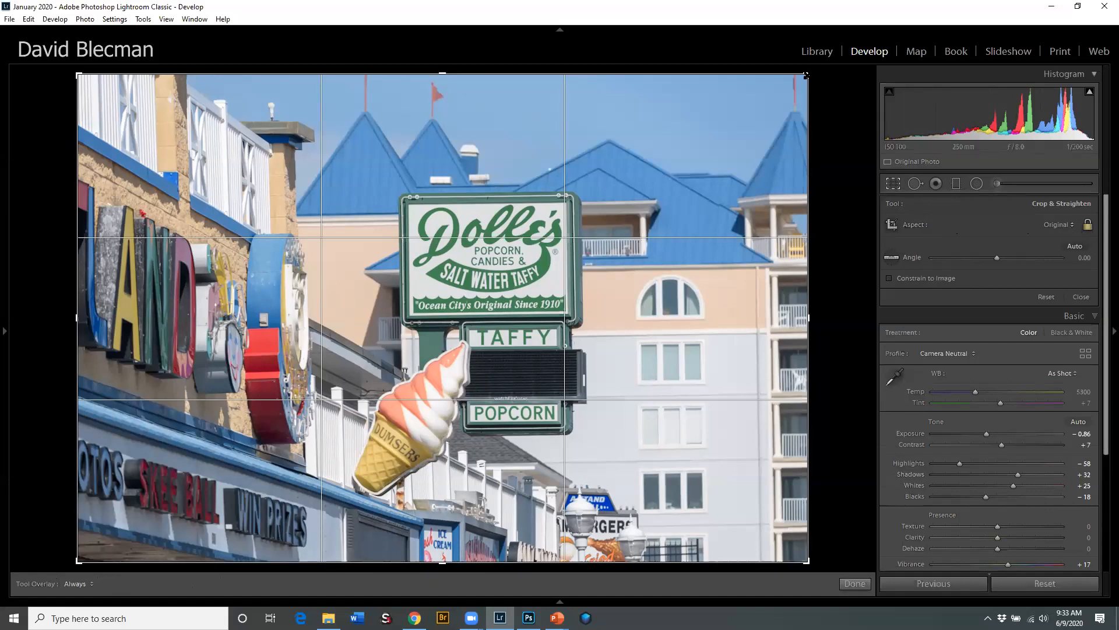
Unlock the crop aspect ratio and narrow the crop frame freehand on both vertical sides of the photo
mouse_move(806, 75)
mouse_down()
mouse_move(770, 113)
mouse_move(820, 84)
mouse_up()
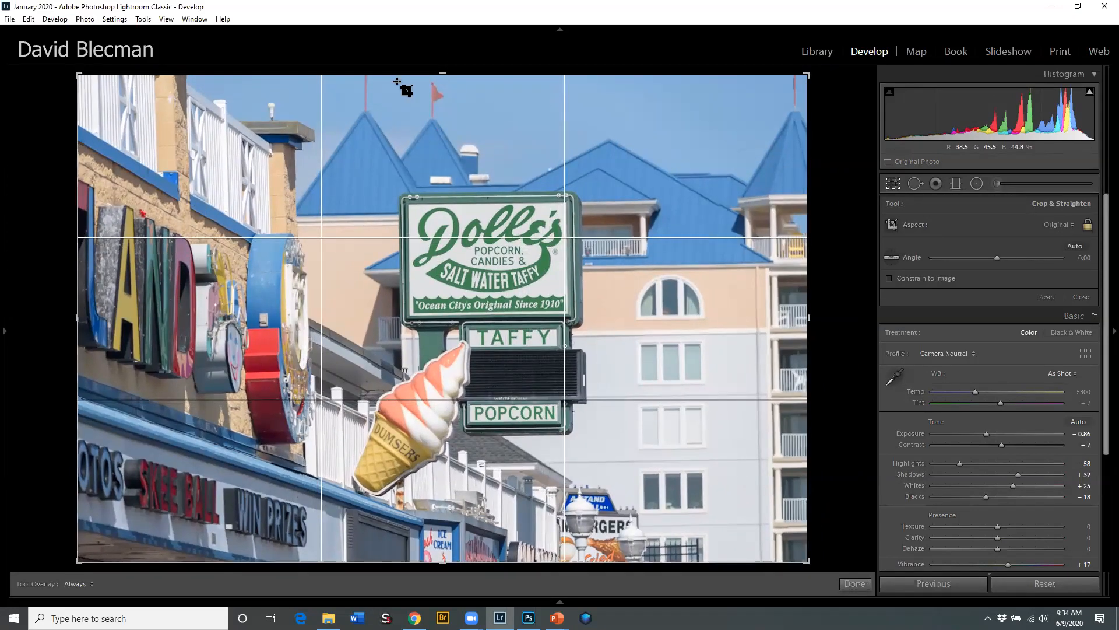
click(1088, 224)
drag(795, 325, 769, 325)
mouse_move(138, 328)
mouse_down()
mouse_move(119, 324)
mouse_move(131, 326)
mouse_up()
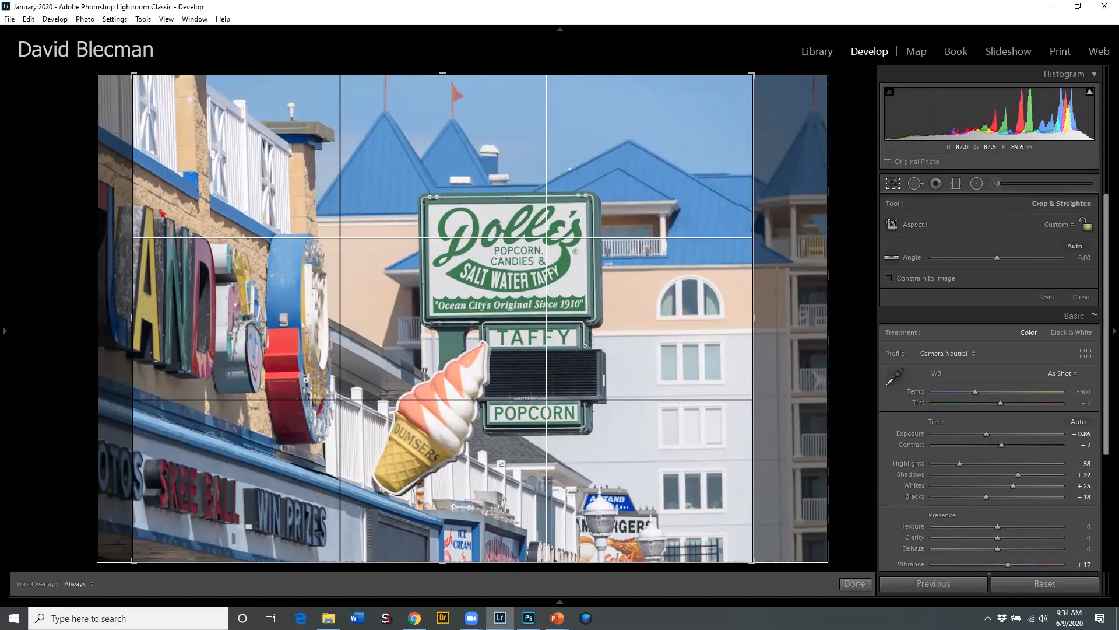
Crop the photo to the 4 x 5 / 8 x 10 ratio around the Dolle's sign and ice cream cone, and apply the crop
click(1063, 225)
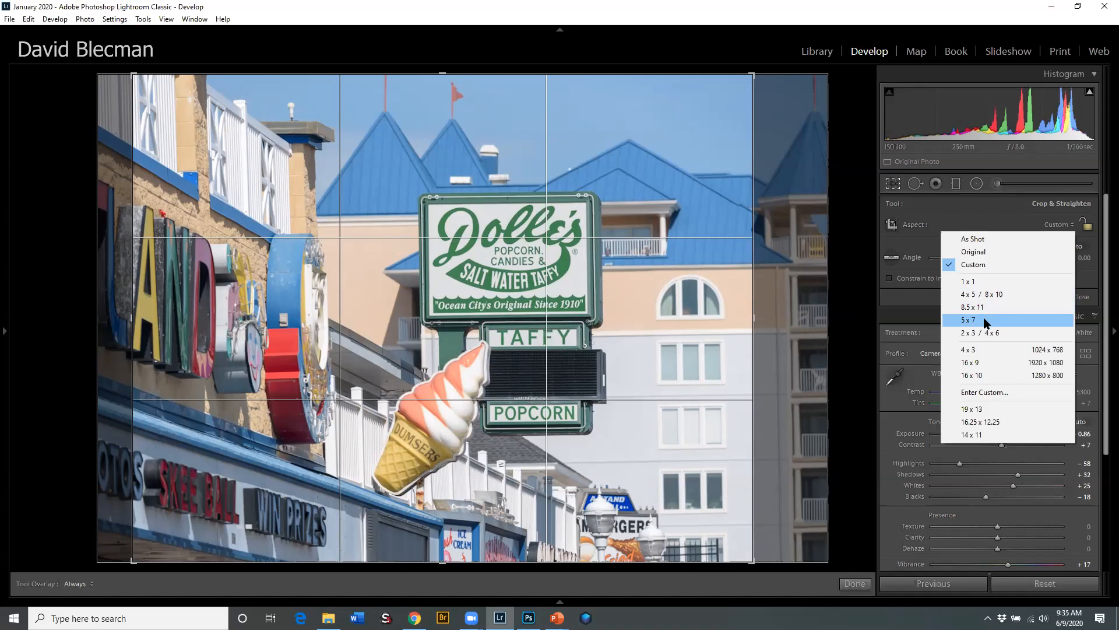
click(997, 295)
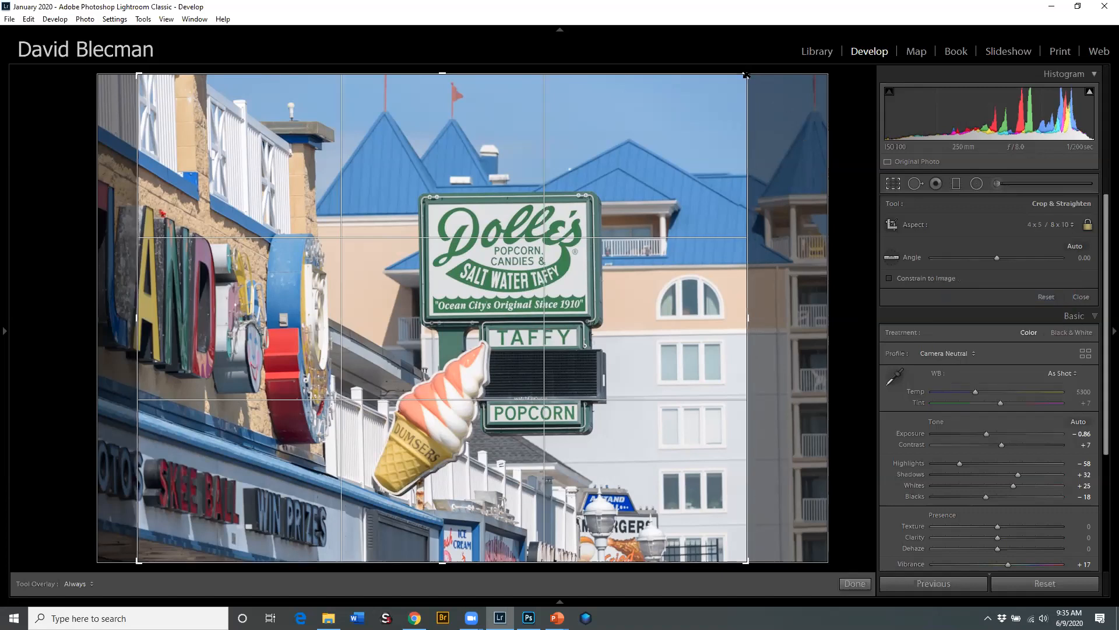
drag(729, 90, 697, 110)
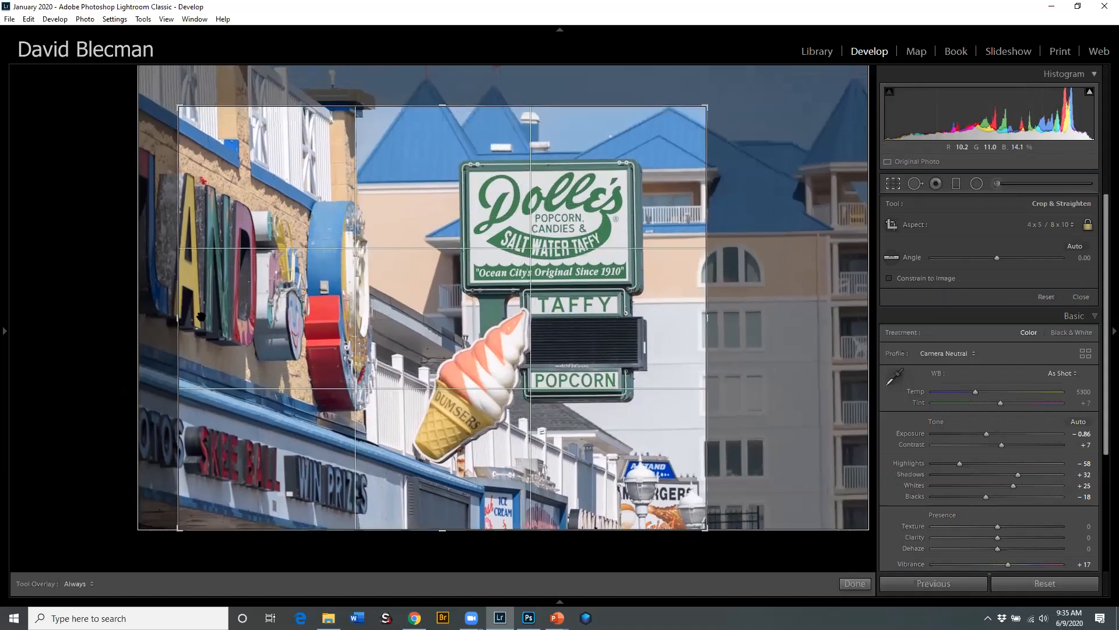
drag(179, 333, 305, 330)
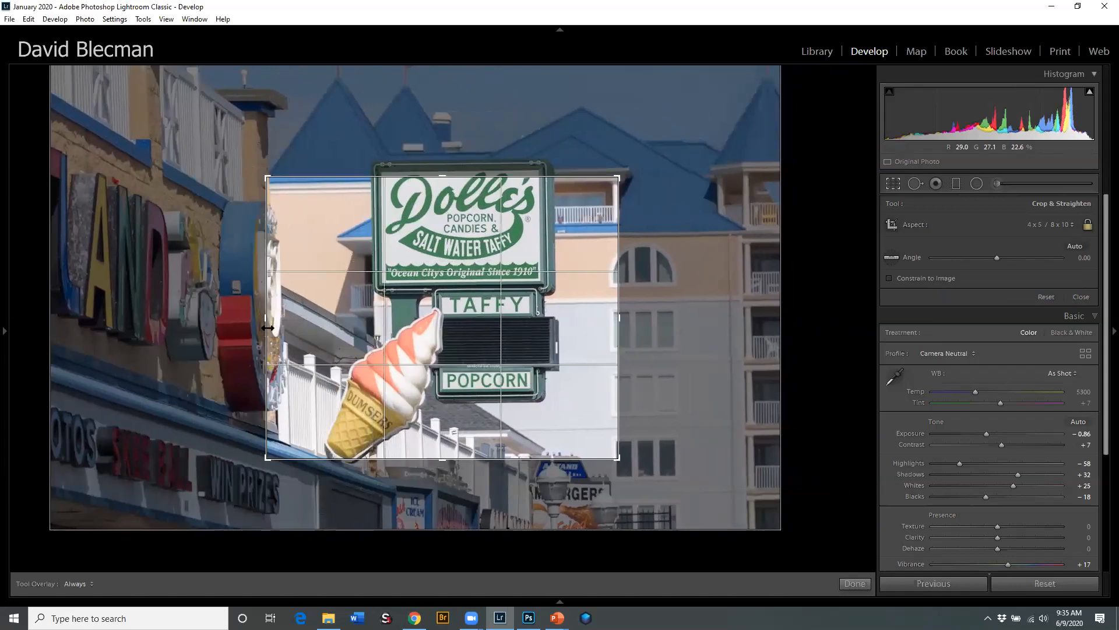
drag(465, 459, 506, 506)
drag(510, 438, 558, 459)
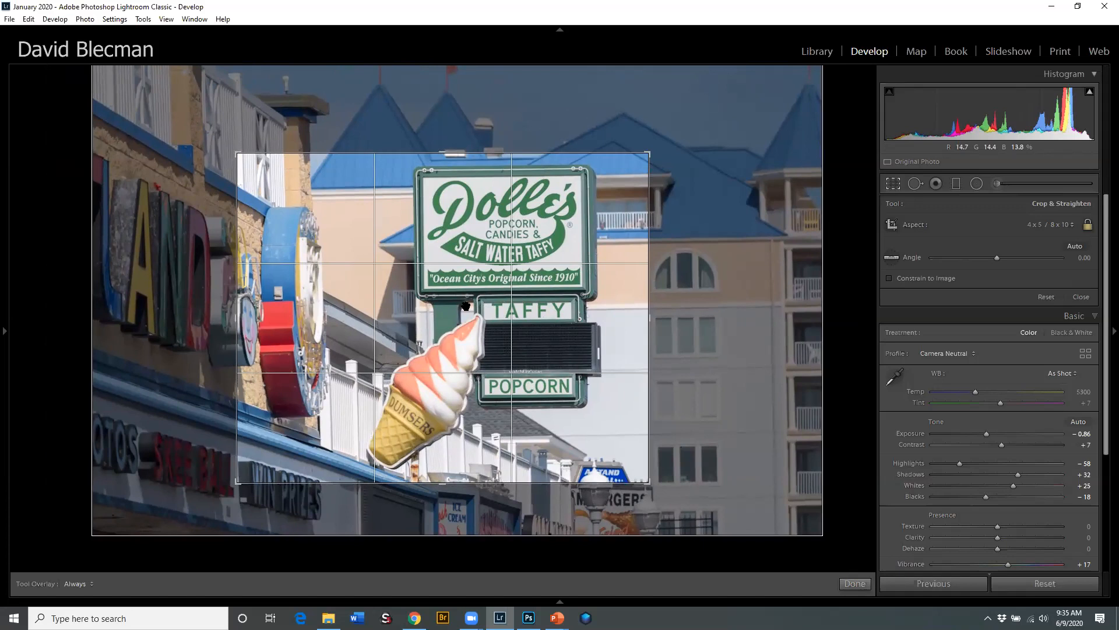
key(Return)
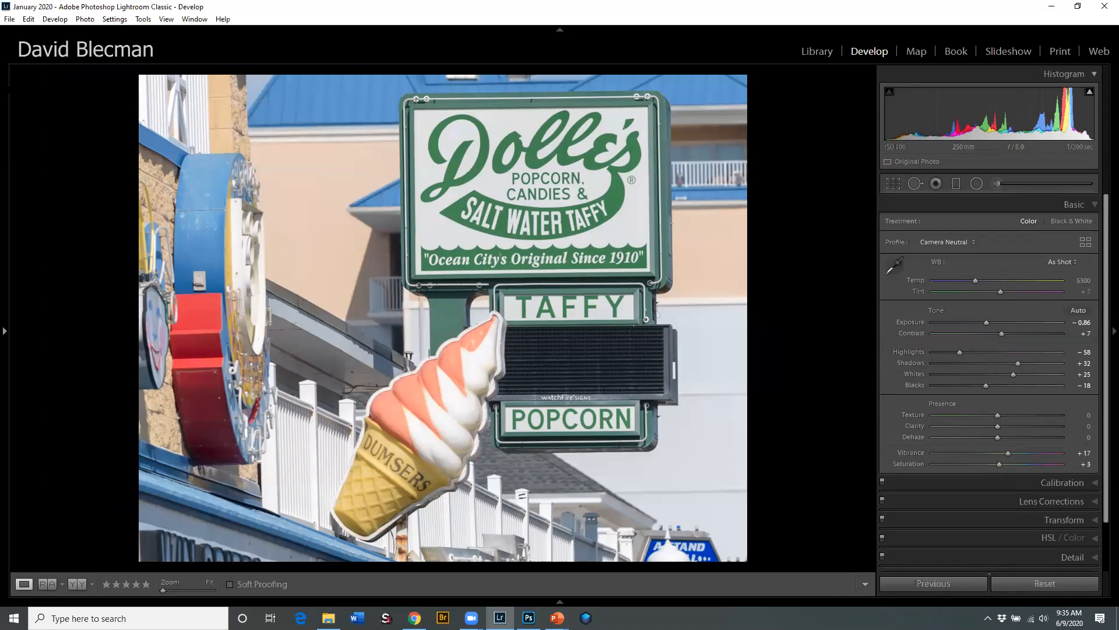
Start exporting the cropped photo and set the export resolution to 300 pixels per inch
click(10, 19)
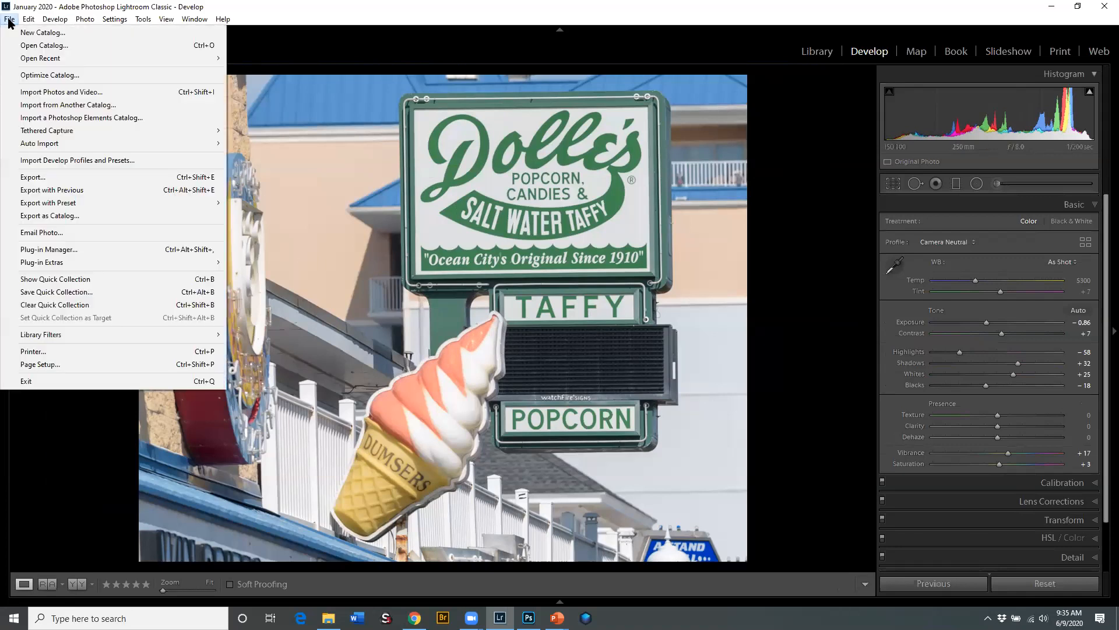
click(44, 178)
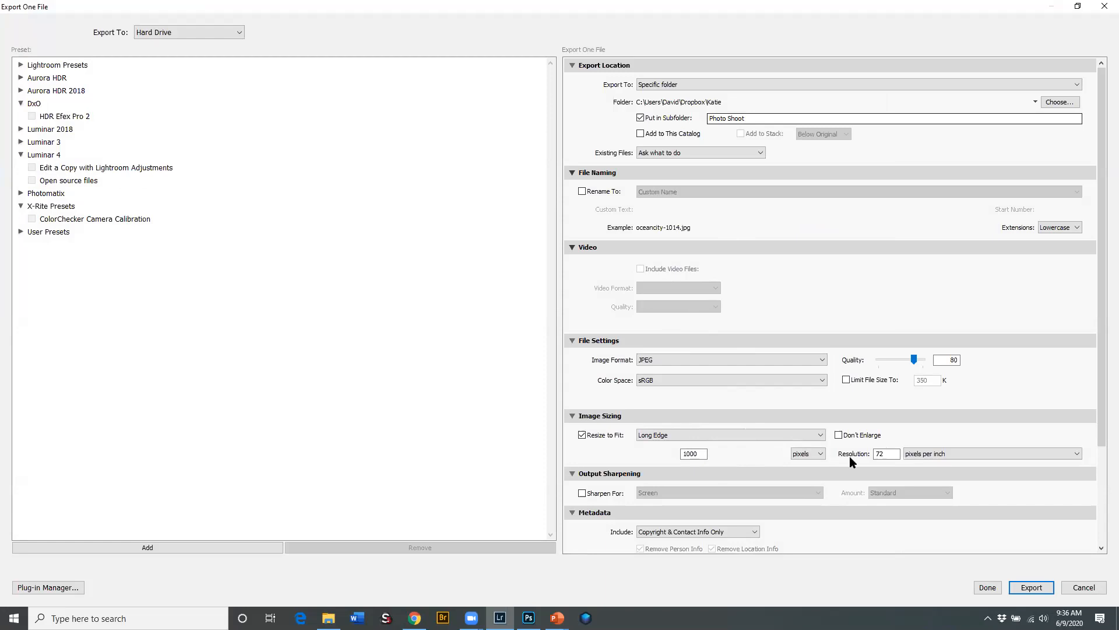
click(886, 458)
text(300)
Review the available image formats and color spaces for the export, keeping JPEG and sRGB
click(731, 358)
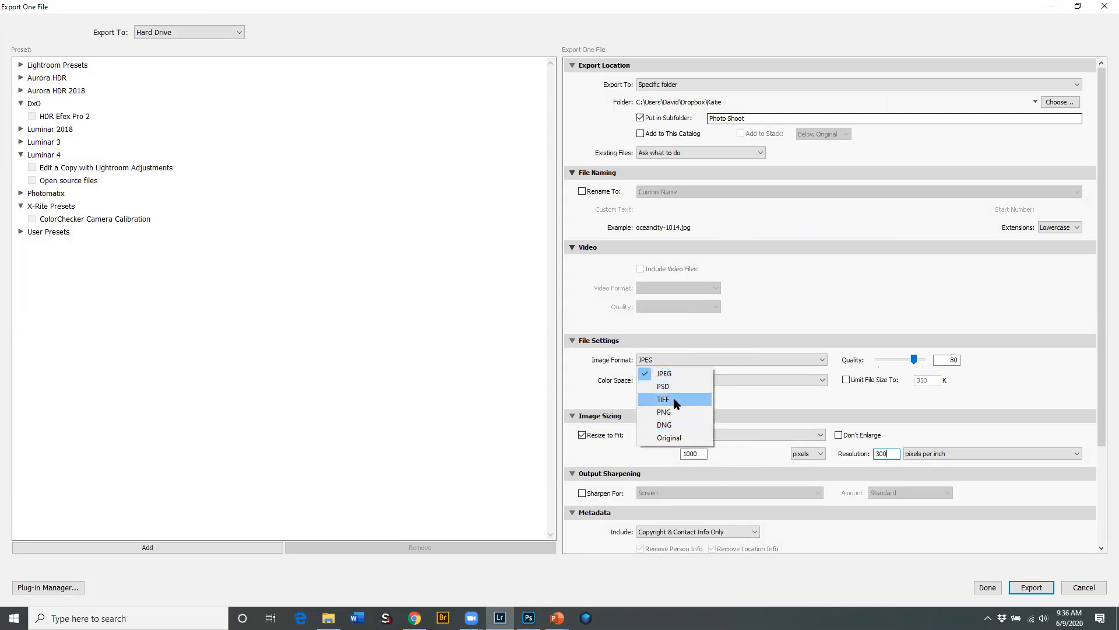
click(735, 381)
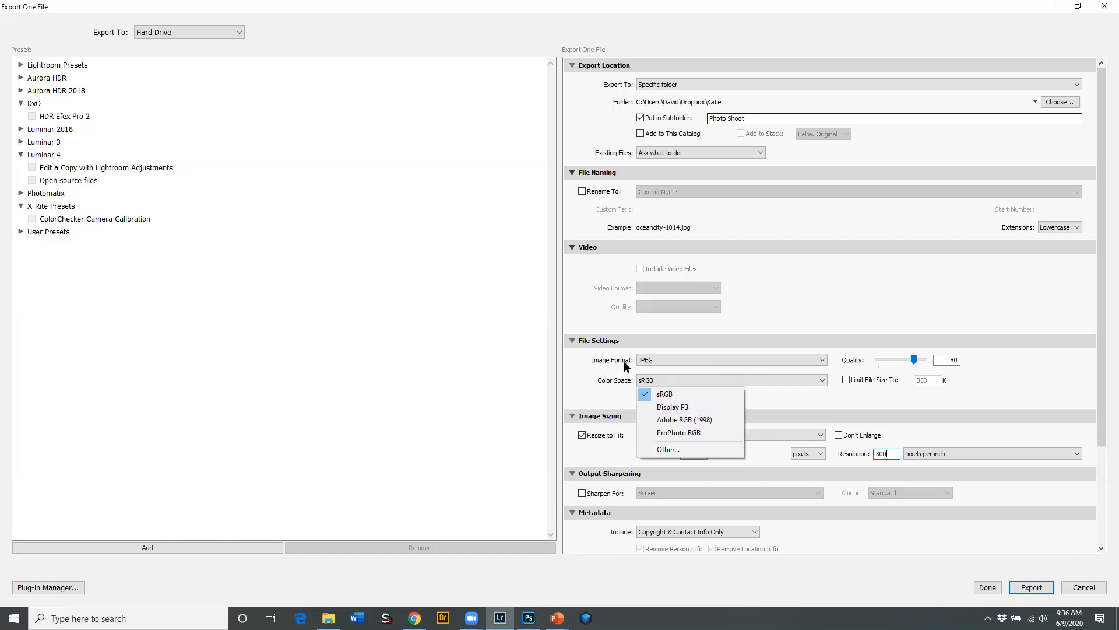
click(604, 444)
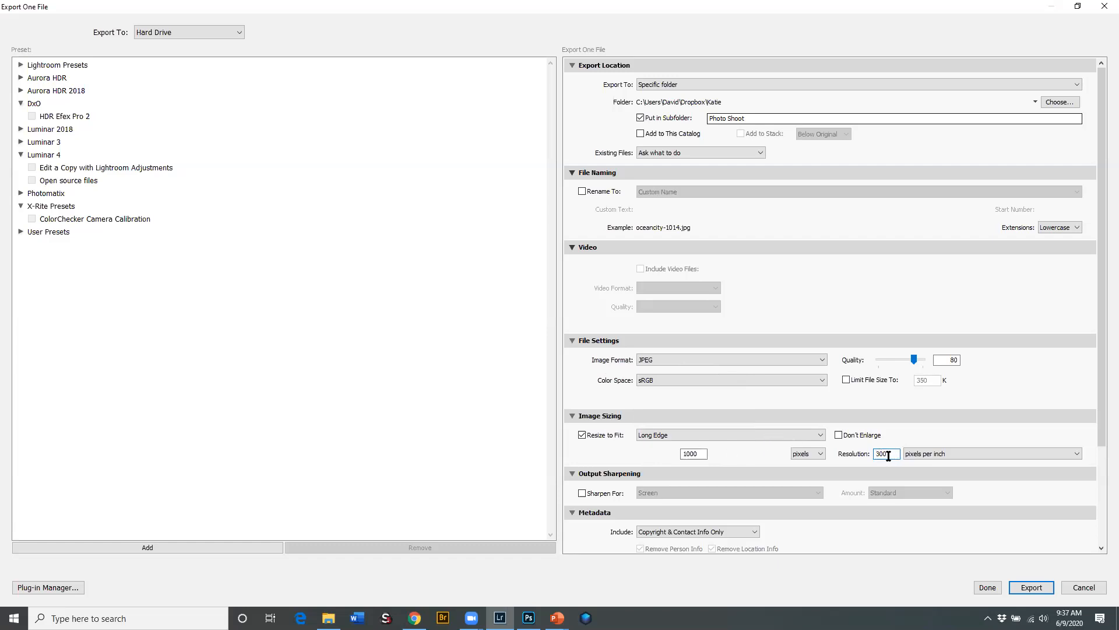
Change the export sizing units to inches and resize to fit a Short Edge of 8 in
click(817, 453)
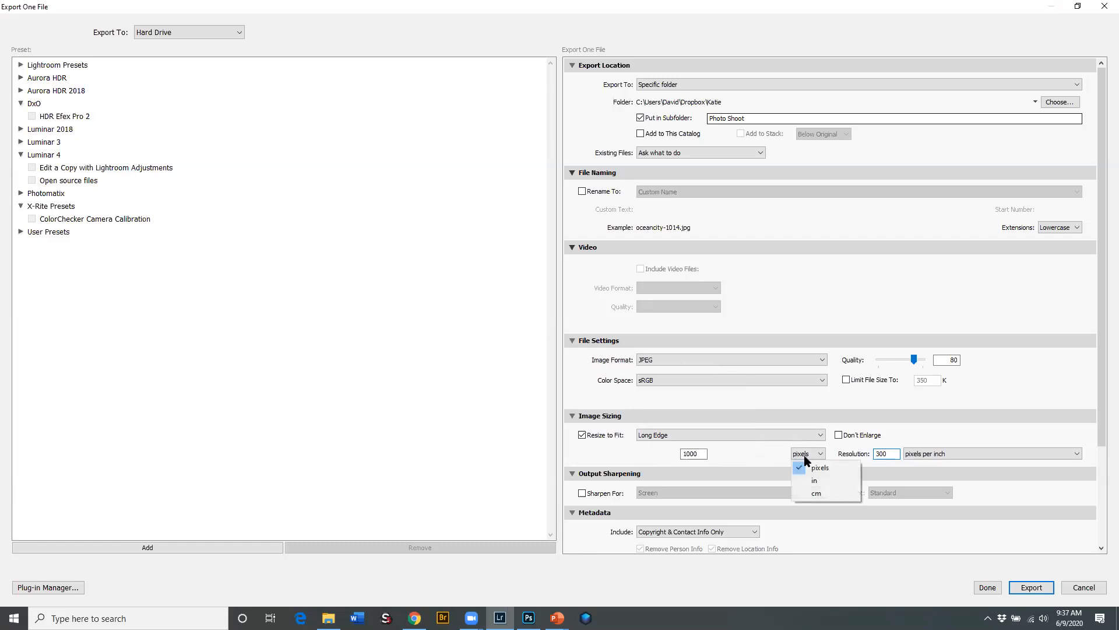
click(813, 480)
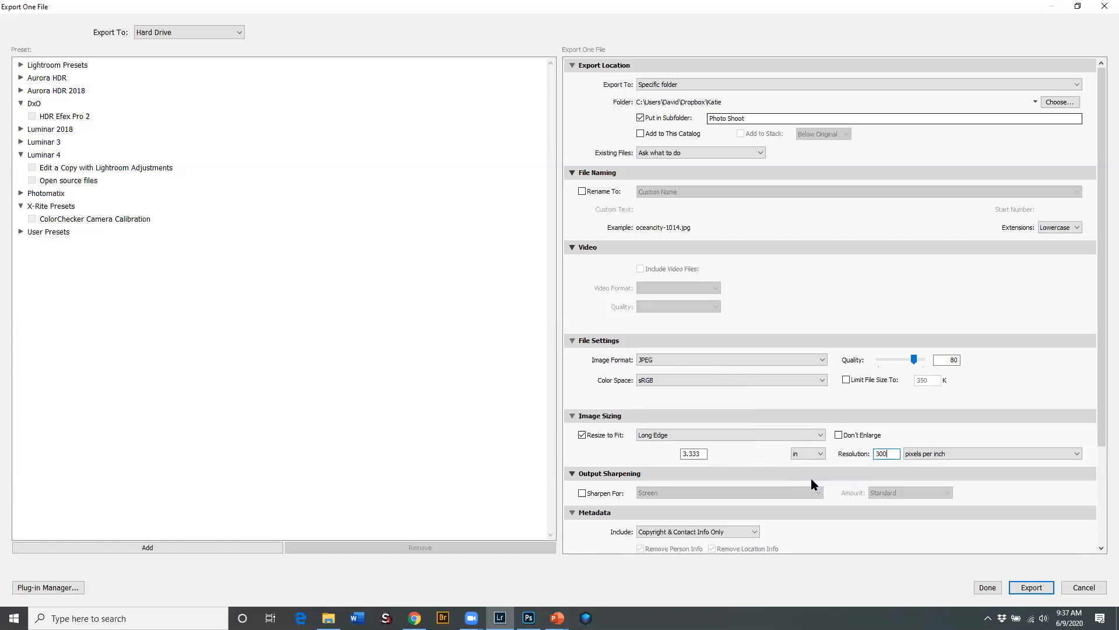
click(676, 434)
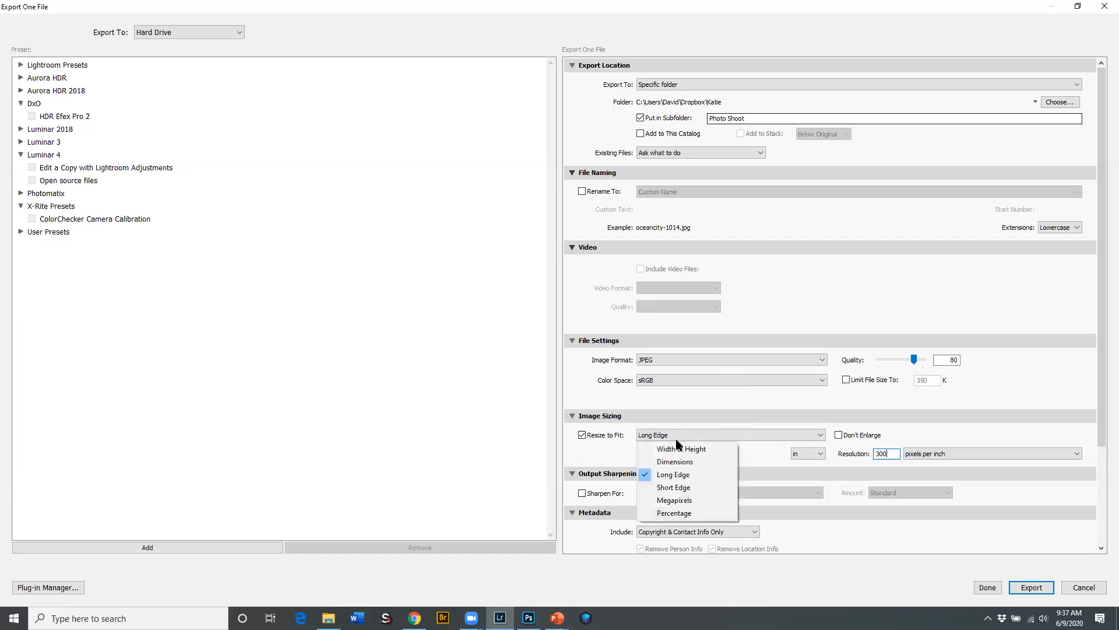
click(675, 488)
drag(701, 454, 672, 458)
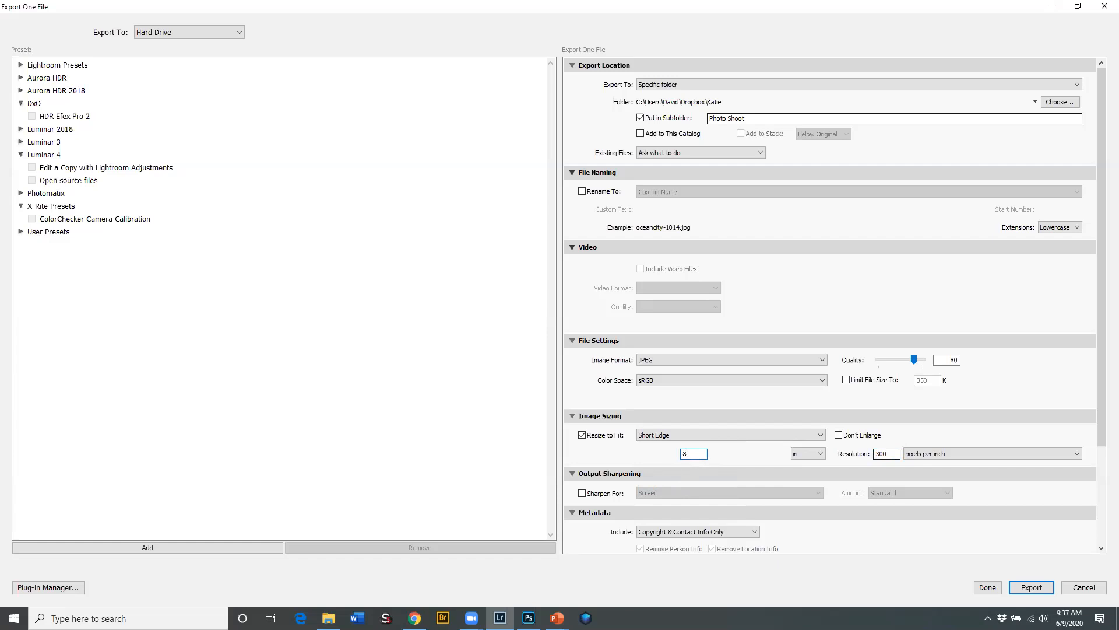
Resize the export by Long Edge instead, trying 10 in and 20 in as the length
click(681, 436)
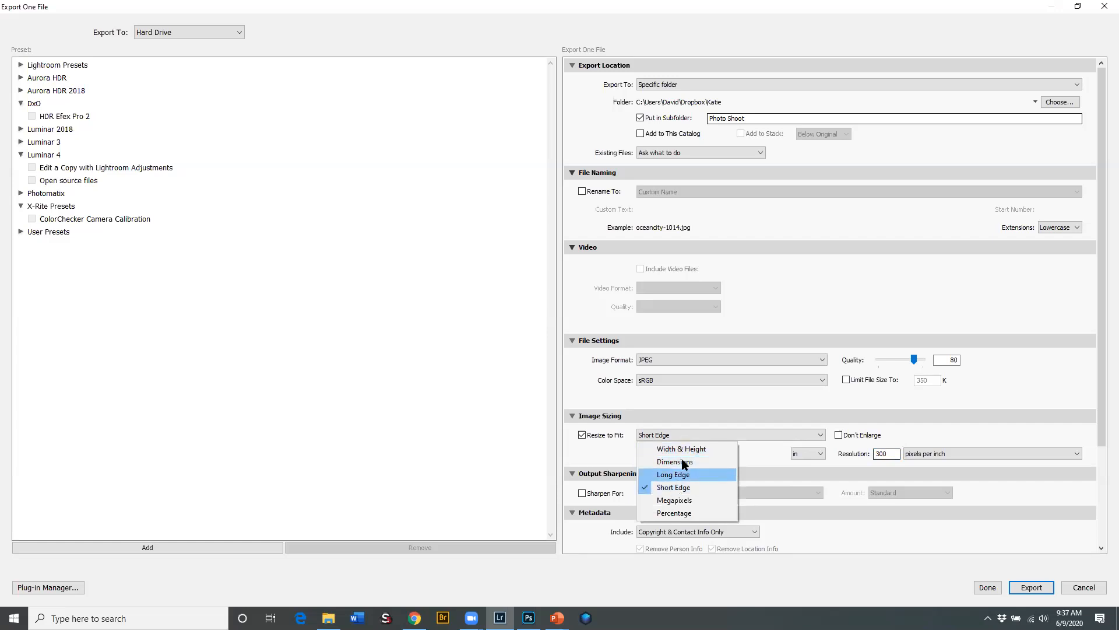
click(685, 475)
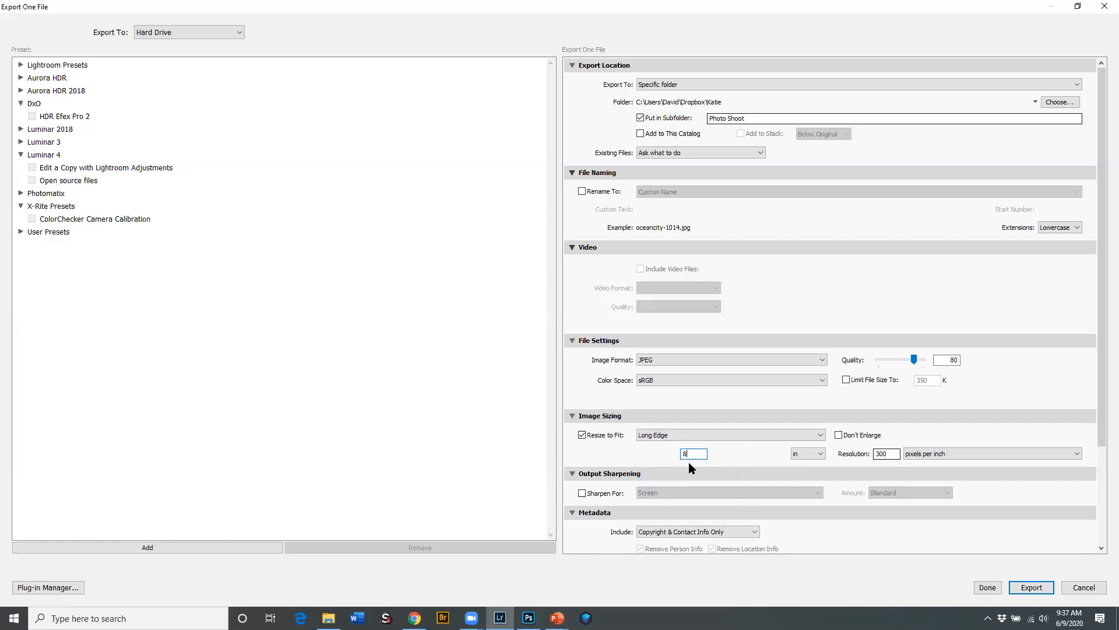
drag(691, 453, 666, 455)
text(10)
drag(689, 454, 660, 460)
drag(691, 454, 654, 453)
text(20)
Size the export for screen use: long edge of 1024 pixels at a resolution of 72 pixels per inch
click(818, 453)
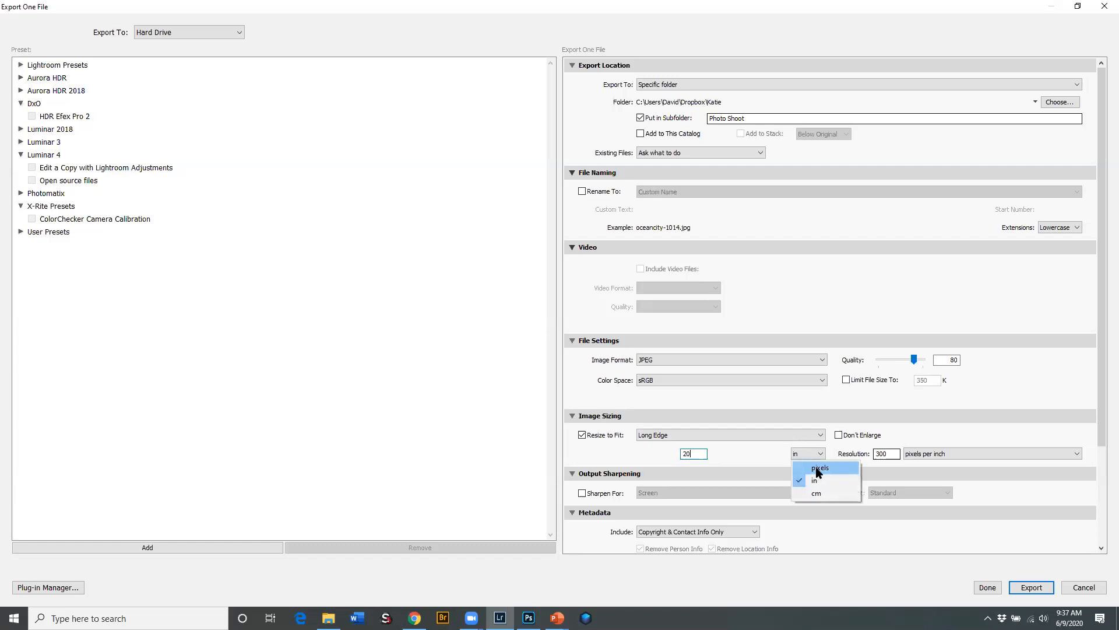
click(817, 468)
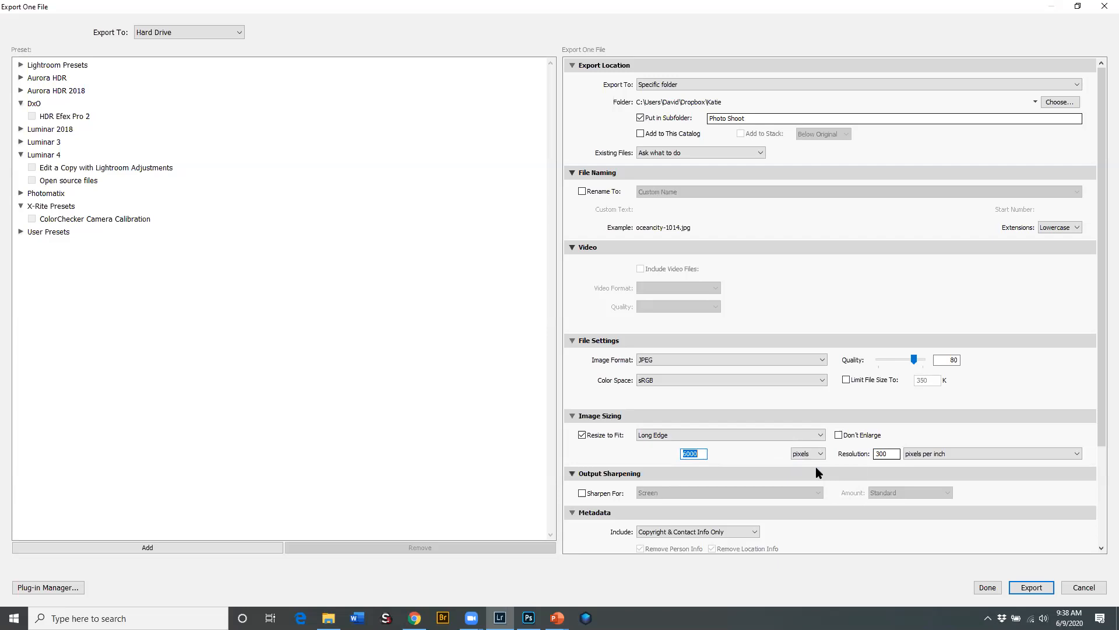
double_click(893, 453)
text(72)
click(702, 453)
text(1024)
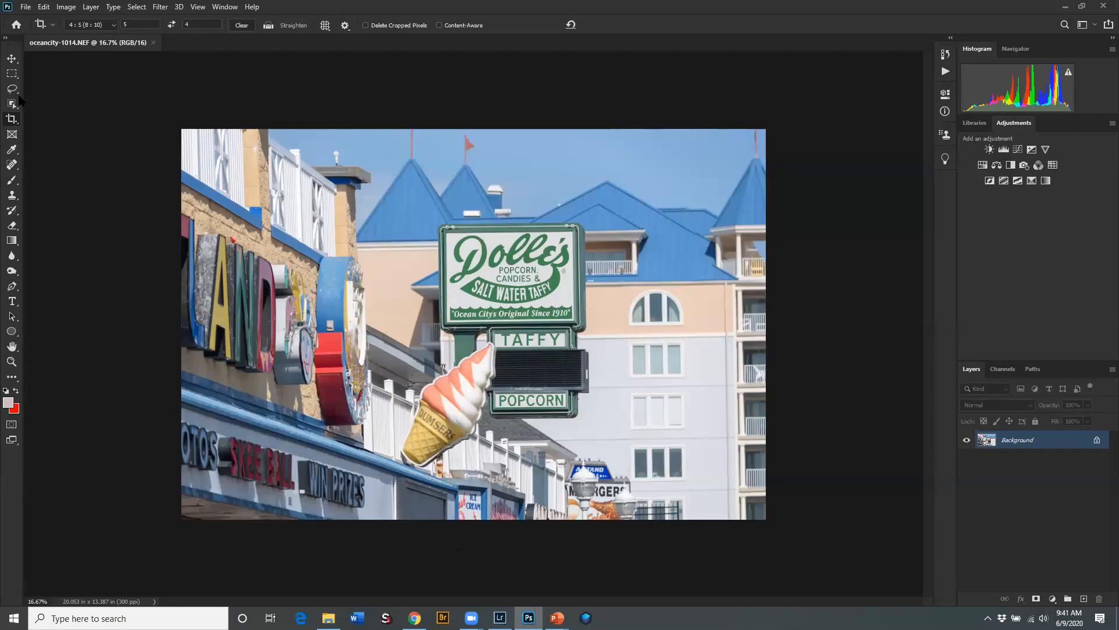
Open the Image Size settings, change the dimensions to inches, and try a width of 10 and a height of 8
click(67, 8)
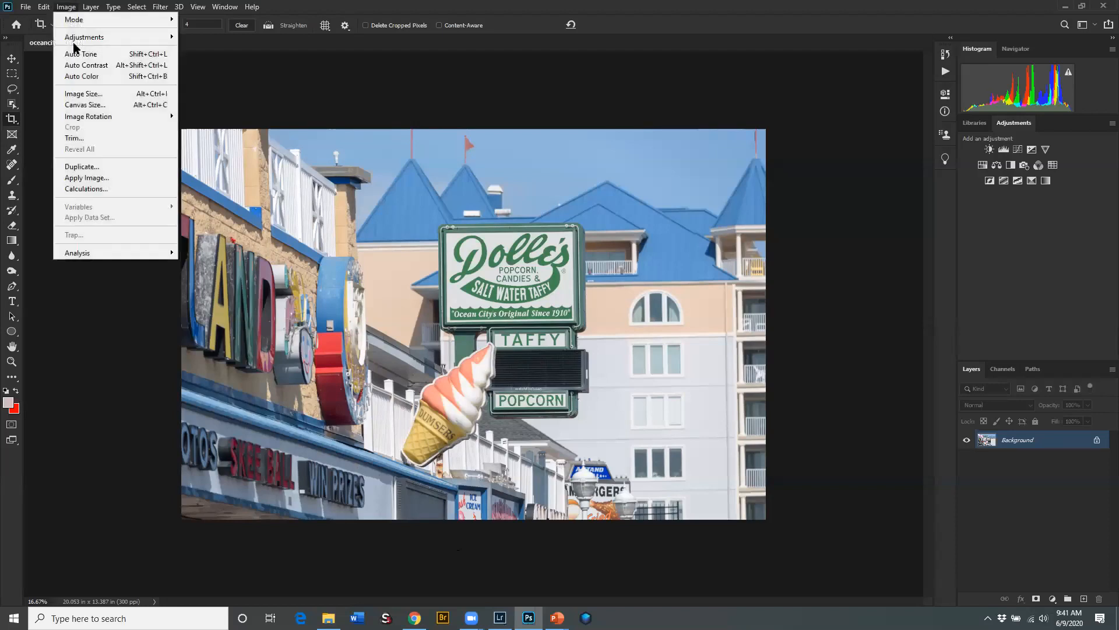
click(85, 95)
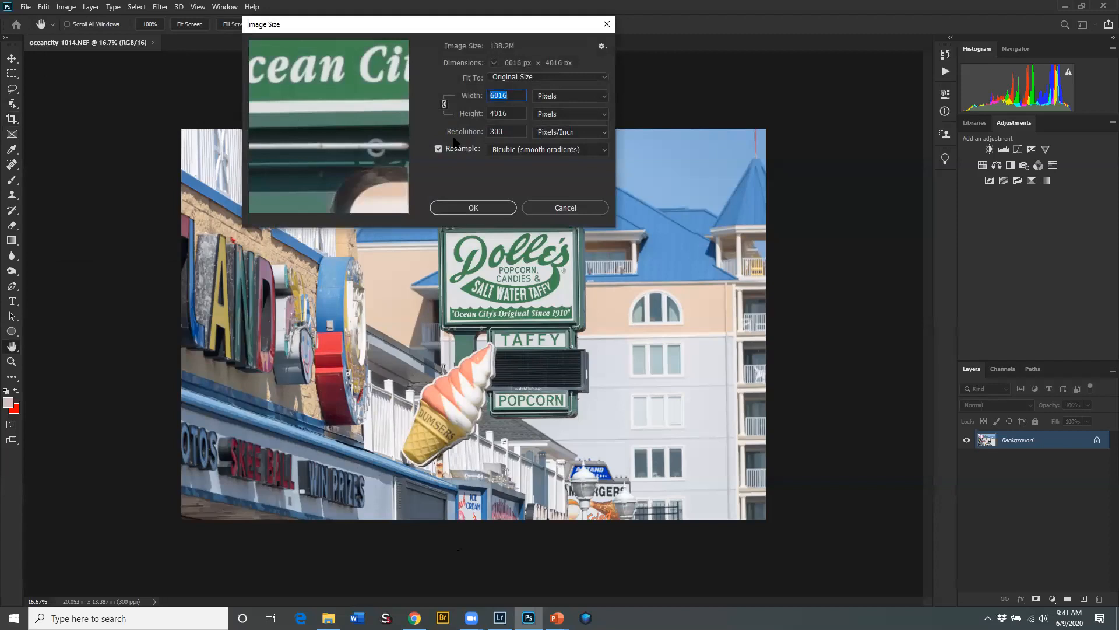
click(559, 99)
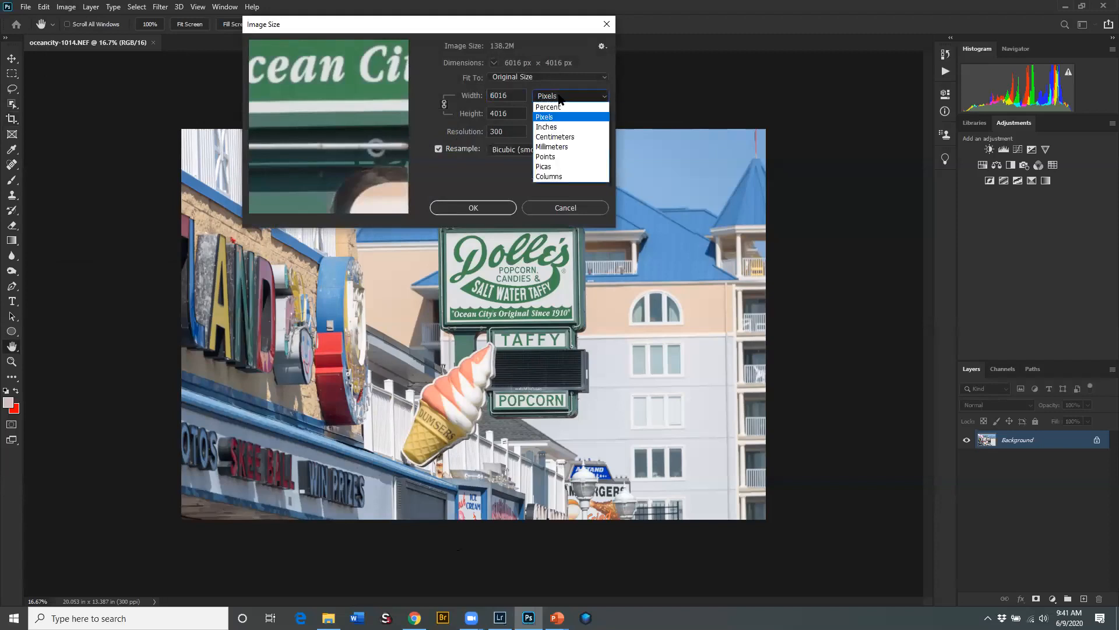
click(554, 126)
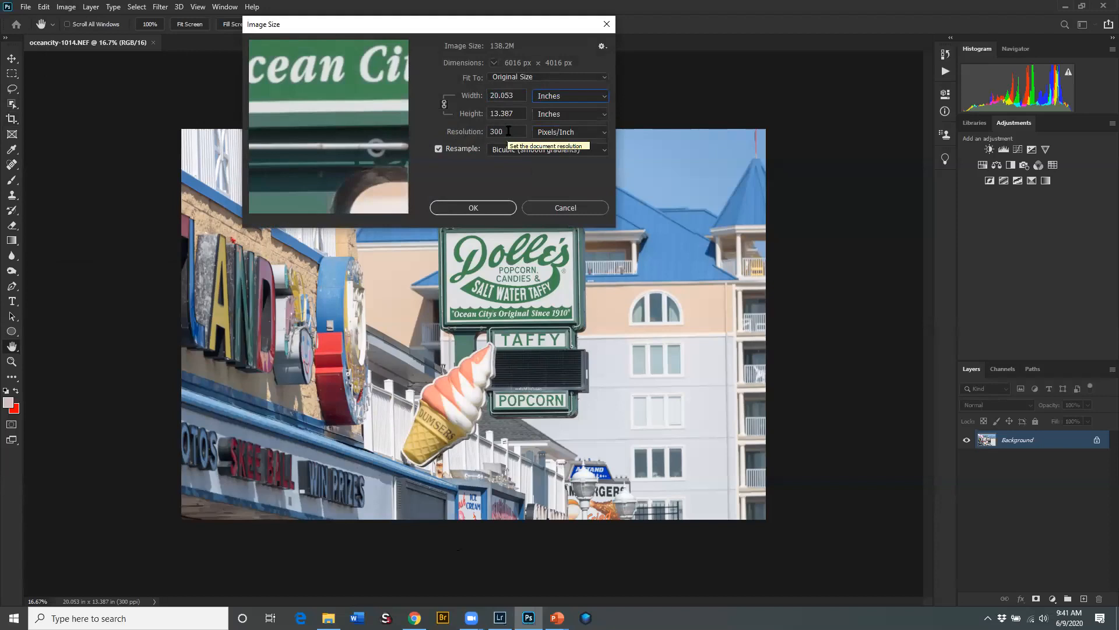
click(513, 96)
text(10)
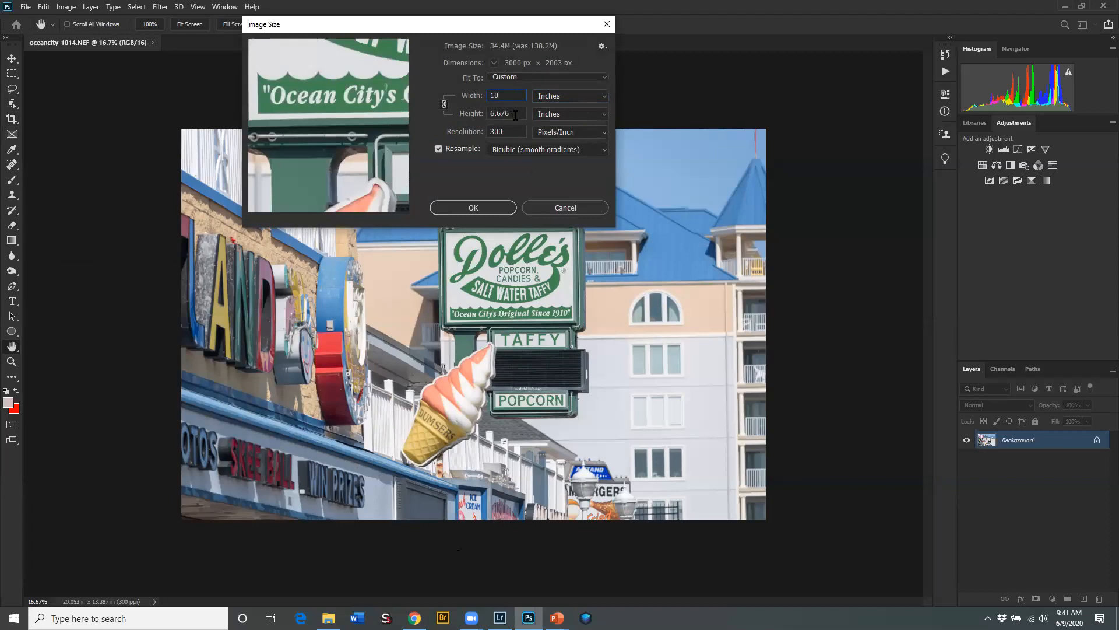
key(Tab)
text(8)
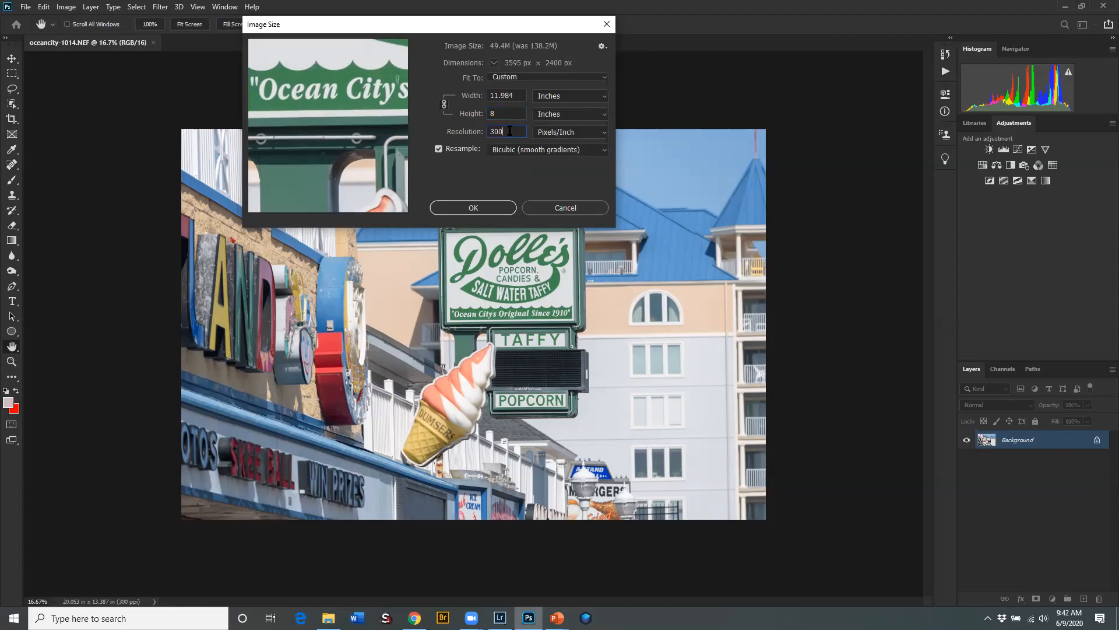
Resize the image to a width of 1024 pixels at 72 pixels/inch and apply the new size
drag(509, 131, 471, 135)
text(72)
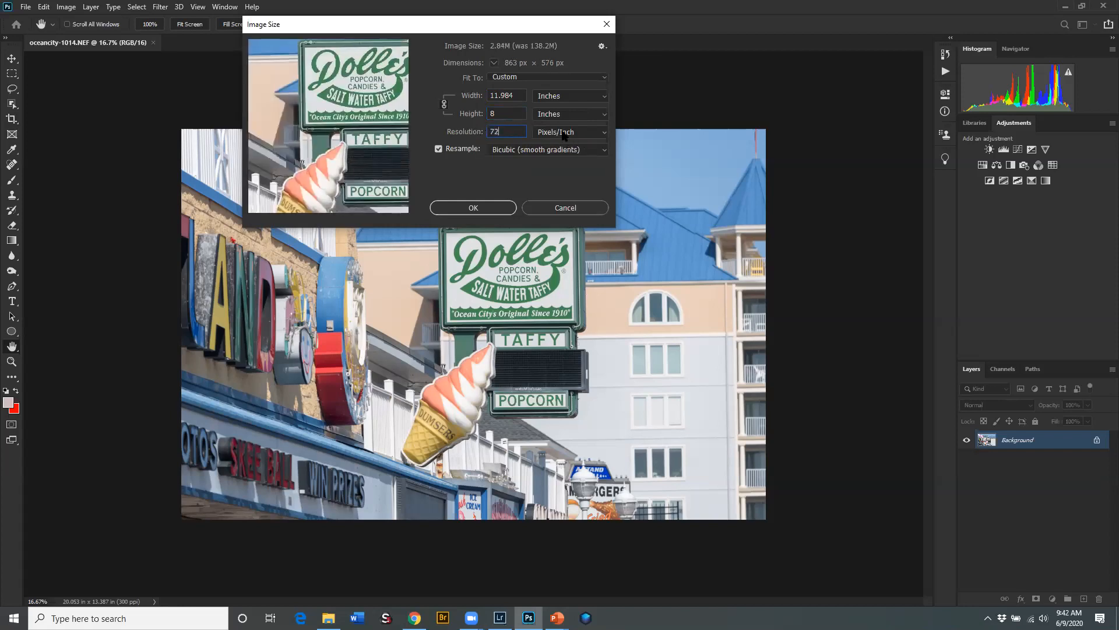
click(557, 97)
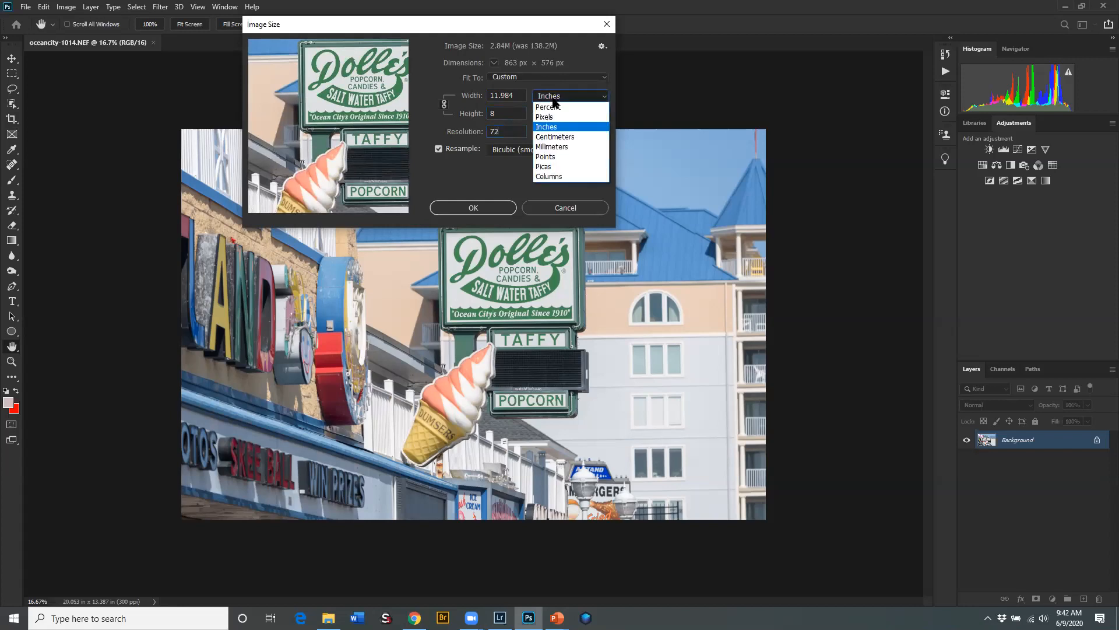
click(554, 116)
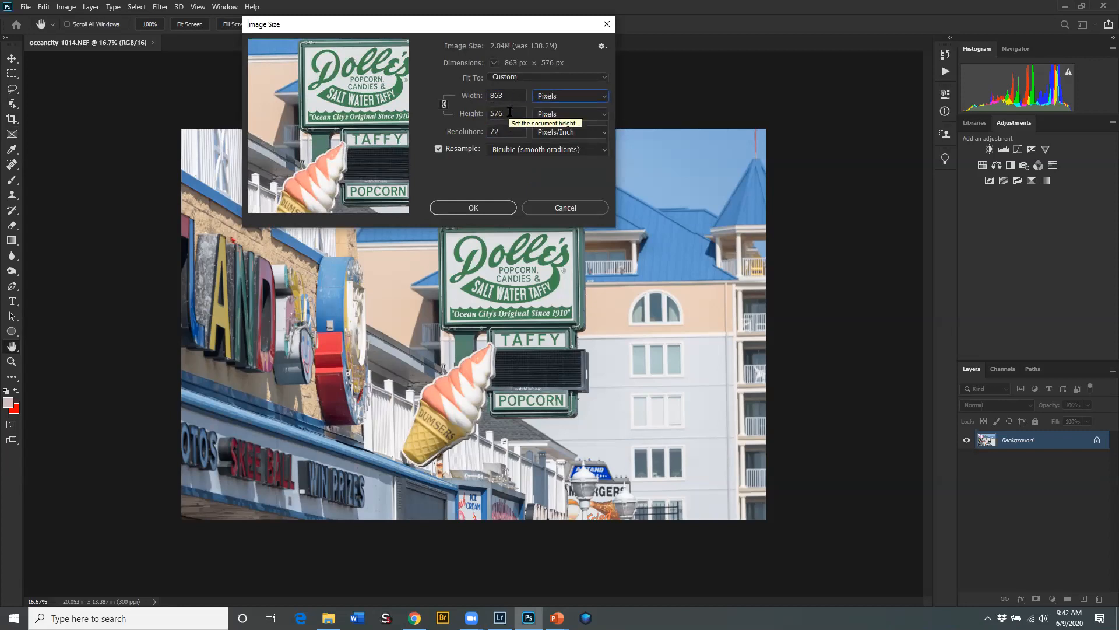
drag(505, 96, 475, 100)
text(1024)
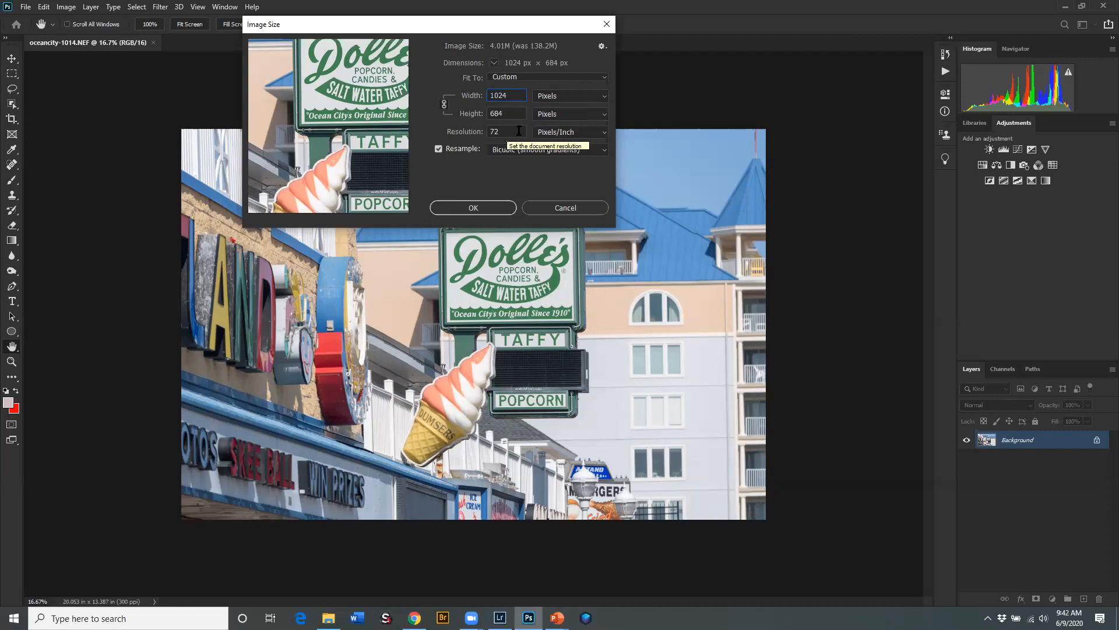
click(469, 209)
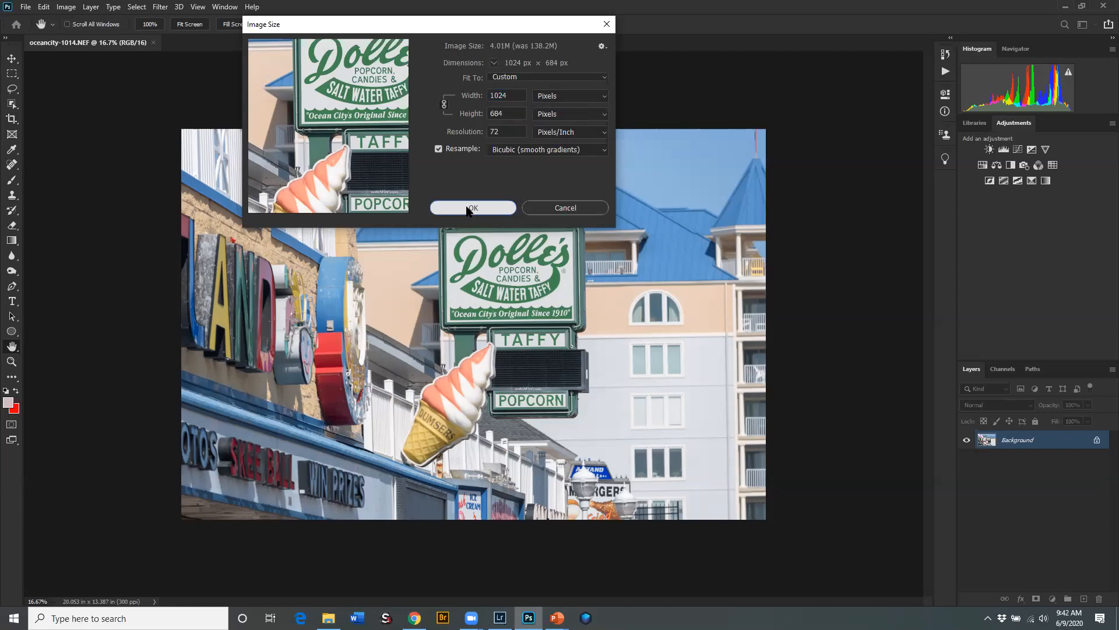
Switch to the Move tool and view the resized image at 100% zoom
key(c)
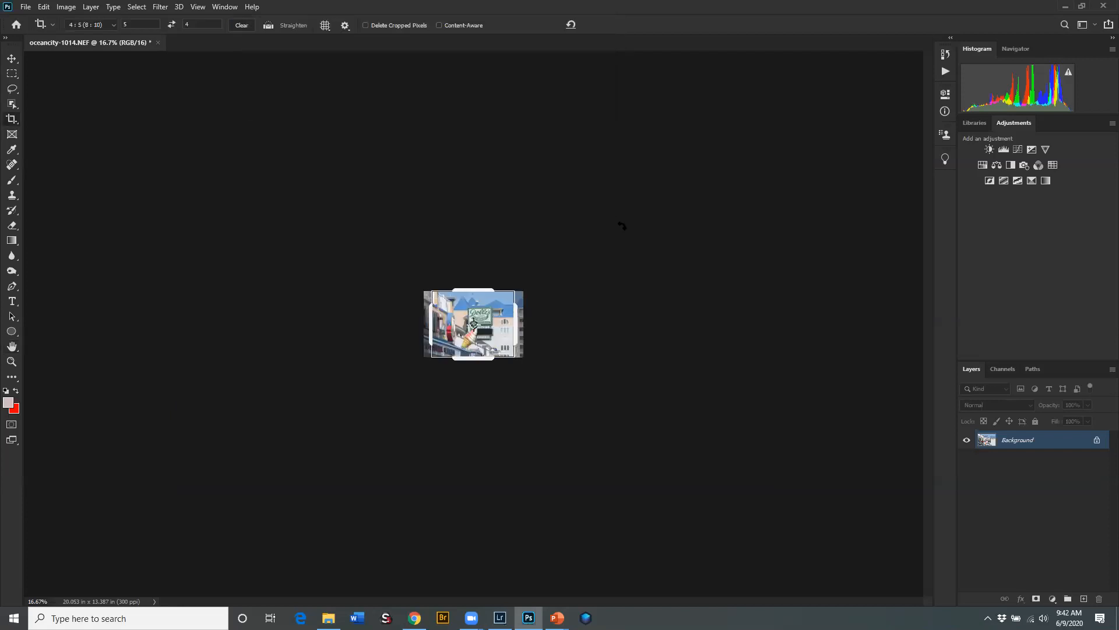
click(11, 58)
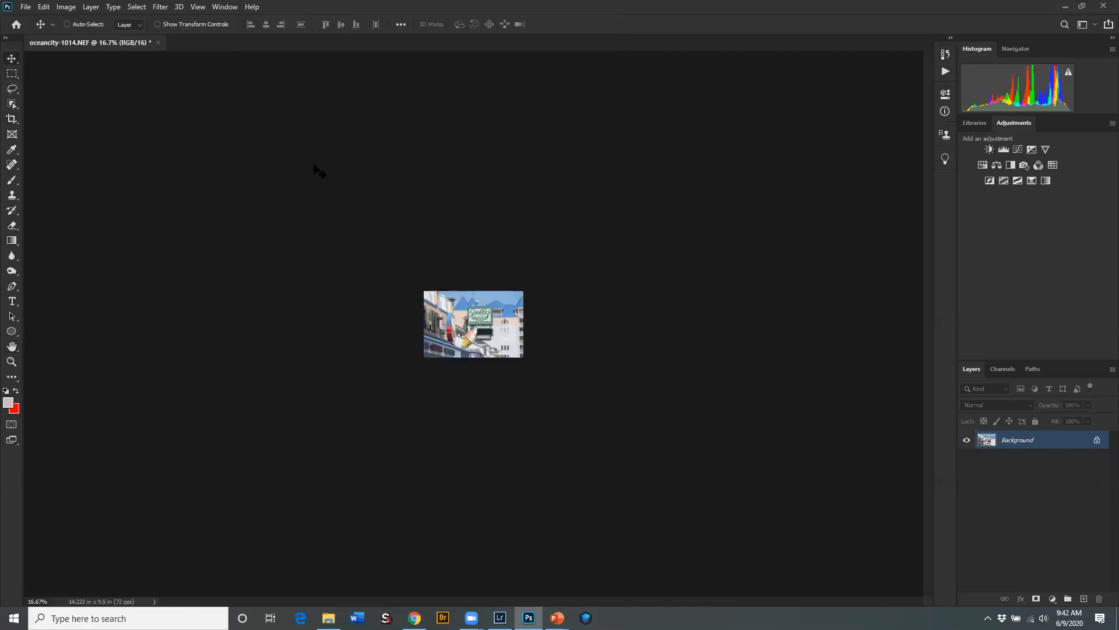
key(ctrl+1)
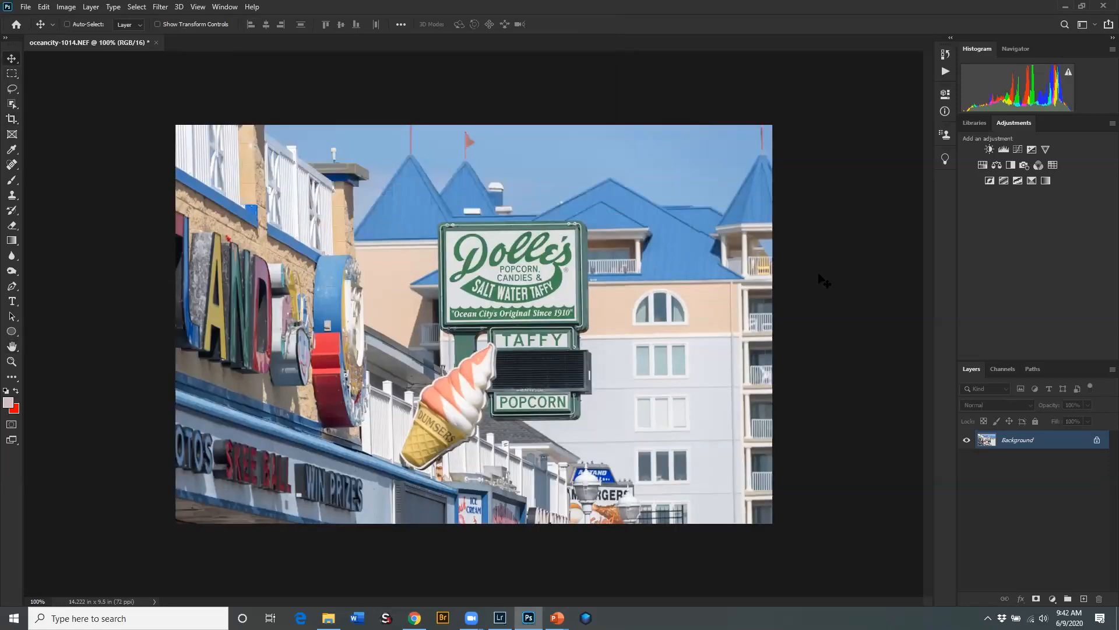